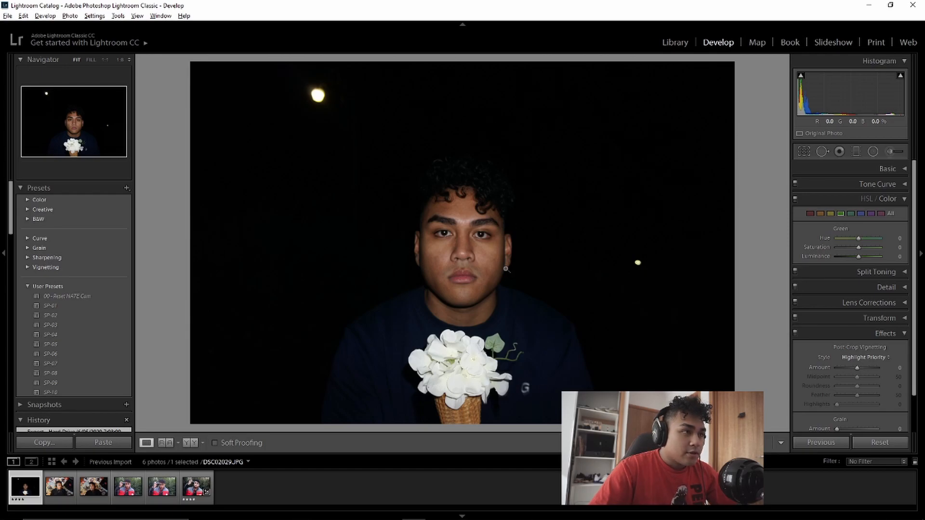
# Step: Apply the user preset SP-03 to the dark portrait with the white flowers
pyautogui.click(393, 313)
pyautogui.click(505, 313)
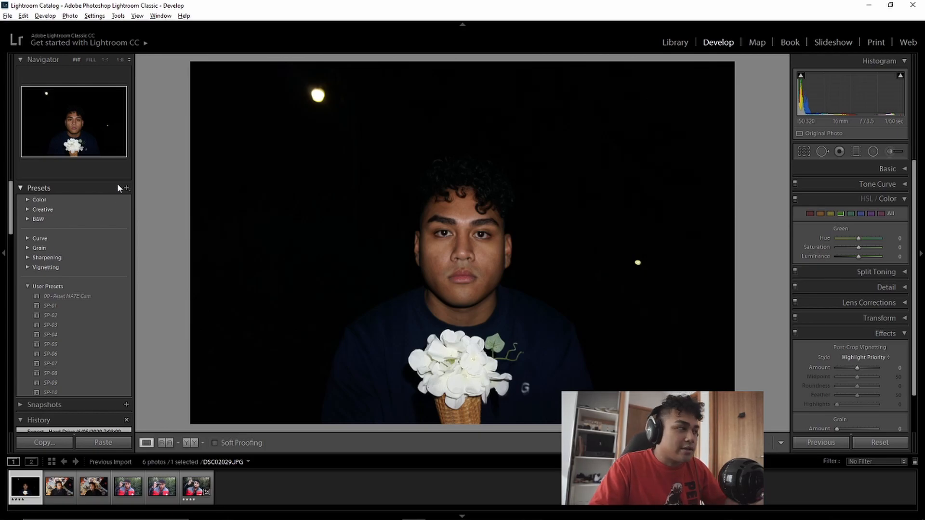
pyautogui.scroll(-3, 114, 191)
pyautogui.scroll(3, 110, 194)
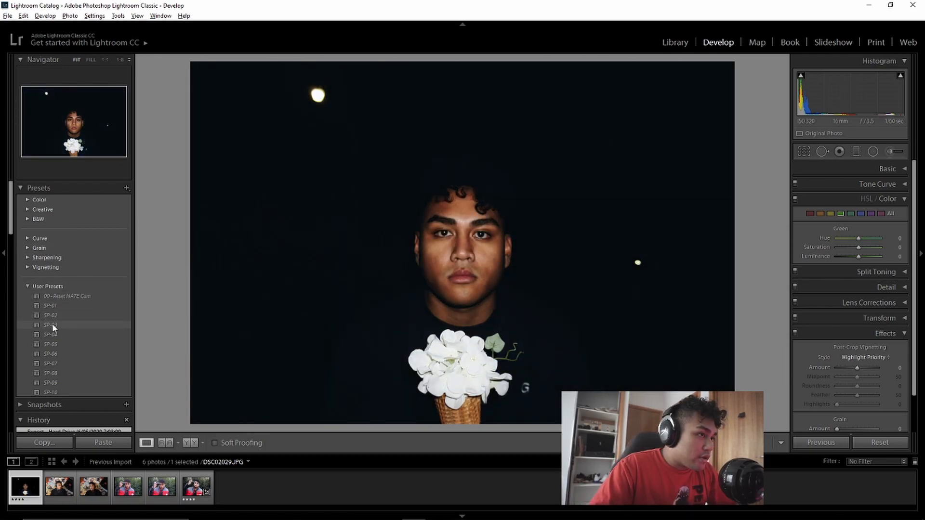
pyautogui.click(125, 325)
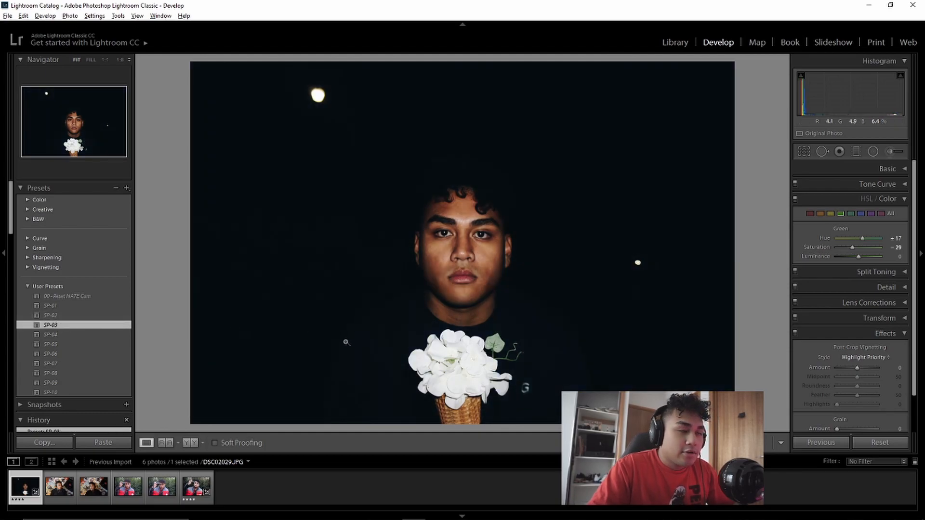
# Step: Warm the portrait's white balance by setting the basic temperature adjustment to +4
pyautogui.click(889, 199)
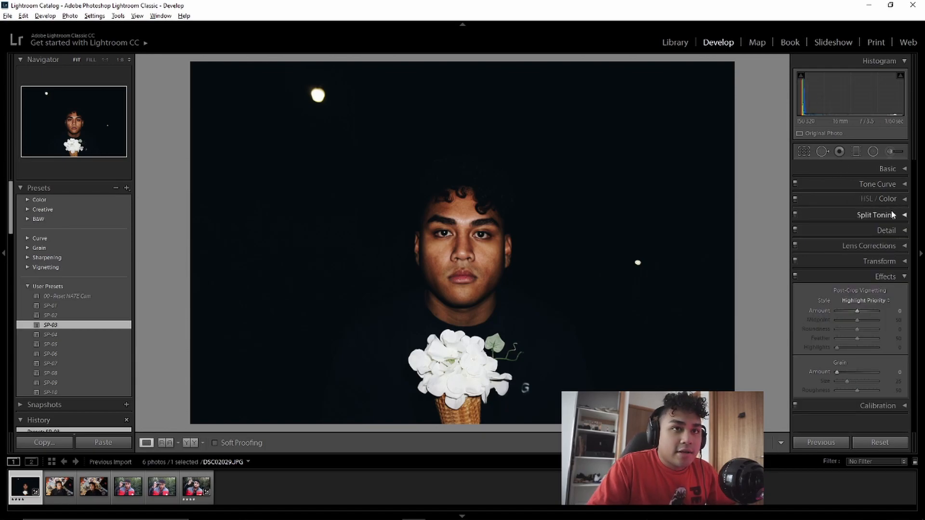
pyautogui.click(888, 282)
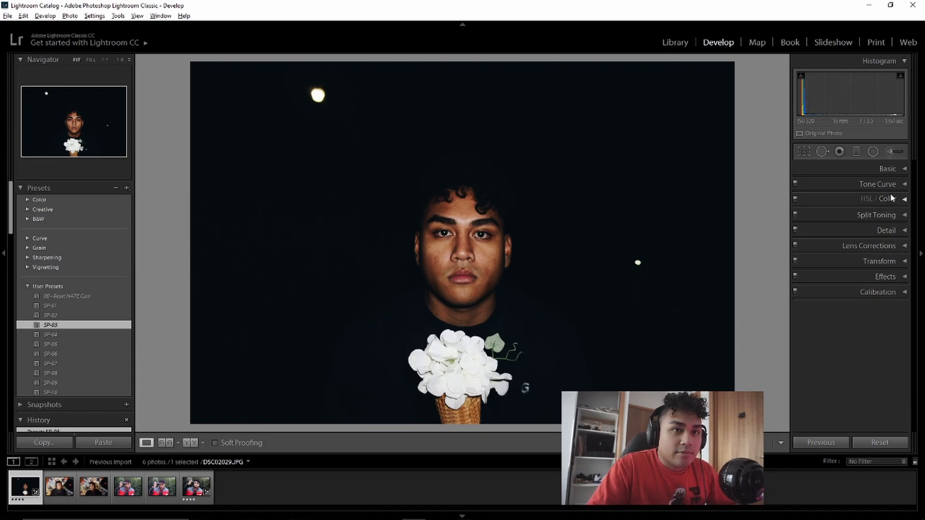
pyautogui.click(887, 168)
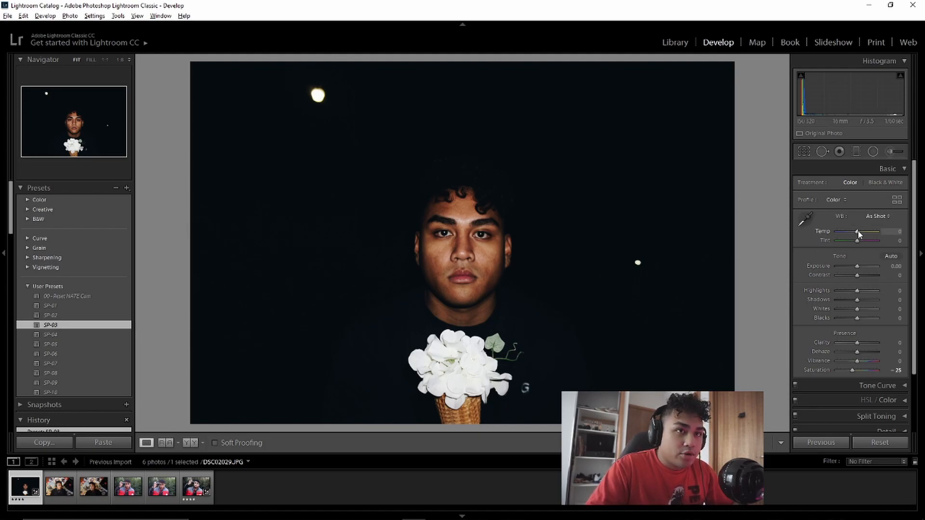
pyautogui.moveTo(858, 234); pyautogui.dragTo(862, 231)
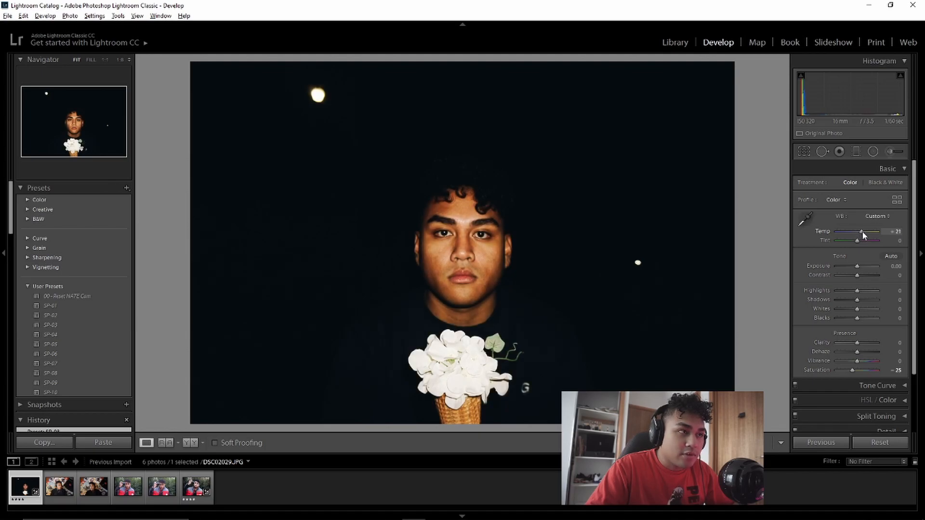
pyautogui.moveTo(862, 230); pyautogui.dragTo(860, 226)
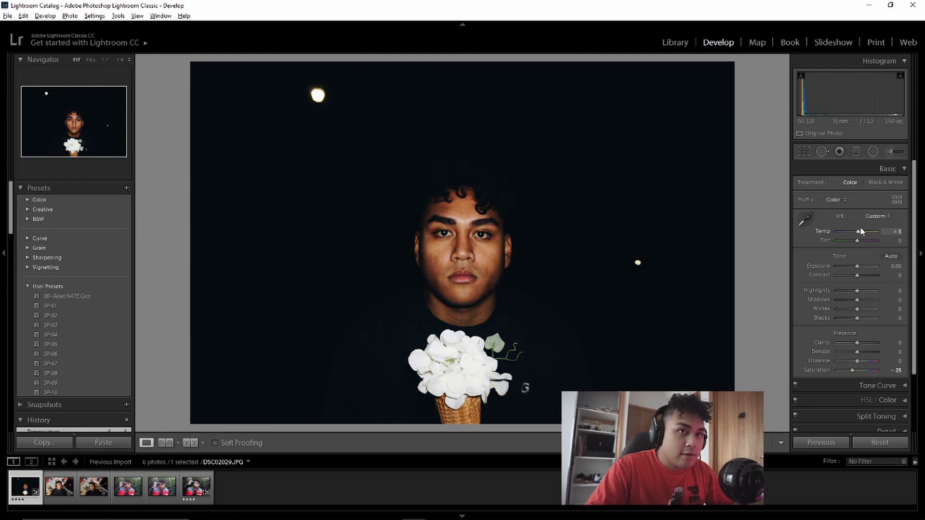
pyautogui.click(899, 233)
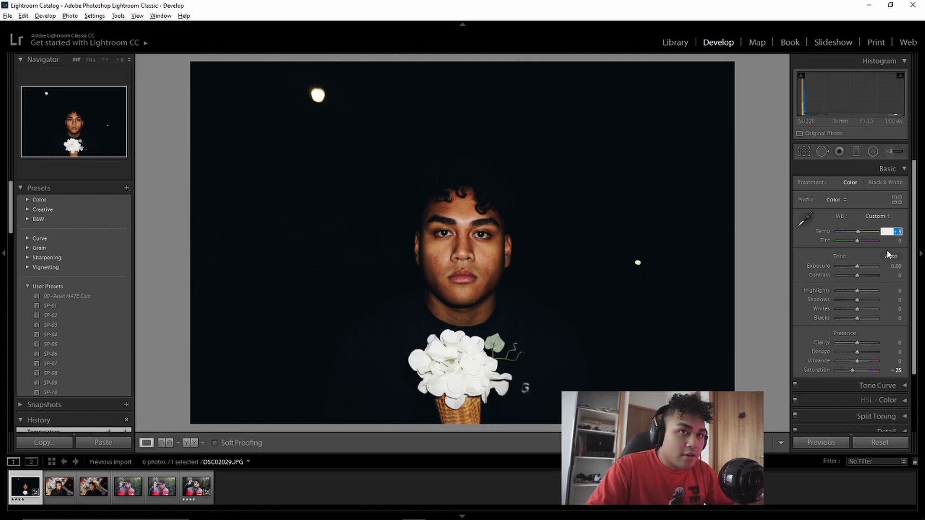
pyautogui.press('Return')
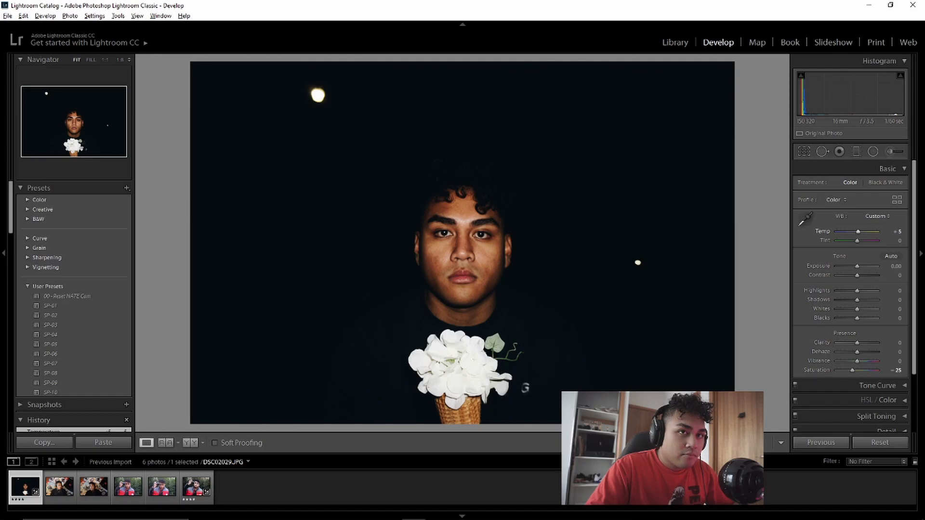
pyautogui.moveTo(857, 232); pyautogui.dragTo(857, 232)
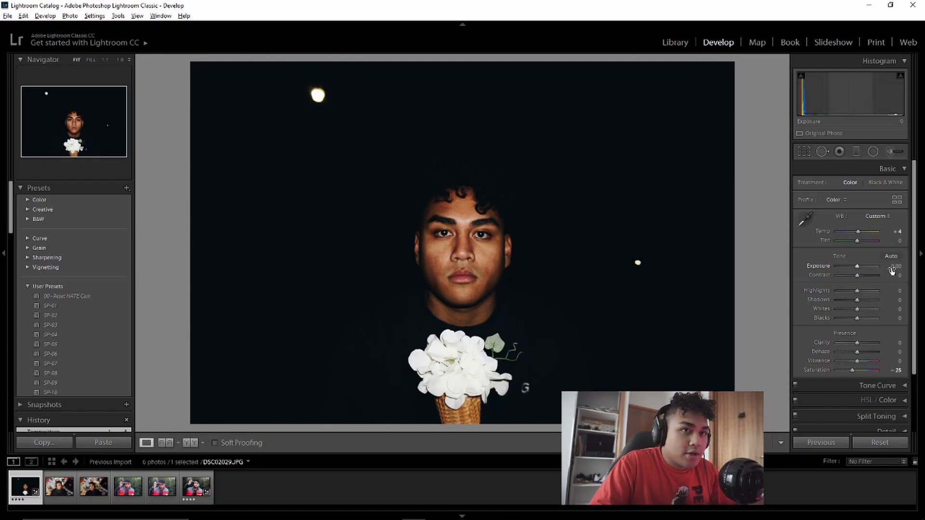
# Step: Set the basic tone exposure to +0.20 and the contrast to 0
pyautogui.moveTo(895, 267); pyautogui.dragTo(897, 267)
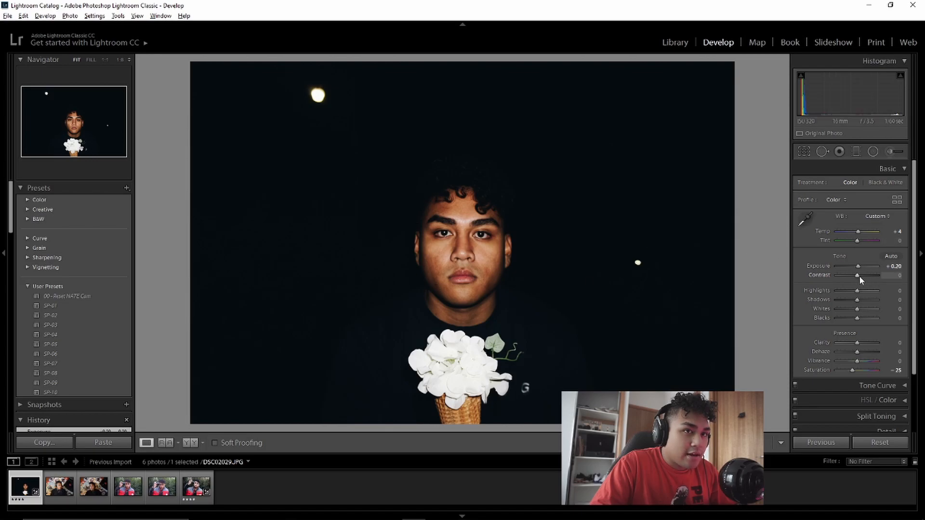
pyautogui.moveTo(858, 275)
pyautogui.mouseDown()
pyautogui.moveTo(848, 272)
pyautogui.moveTo(871, 272)
pyautogui.moveTo(841, 273)
pyautogui.moveTo(856, 275)
pyautogui.mouseUp()
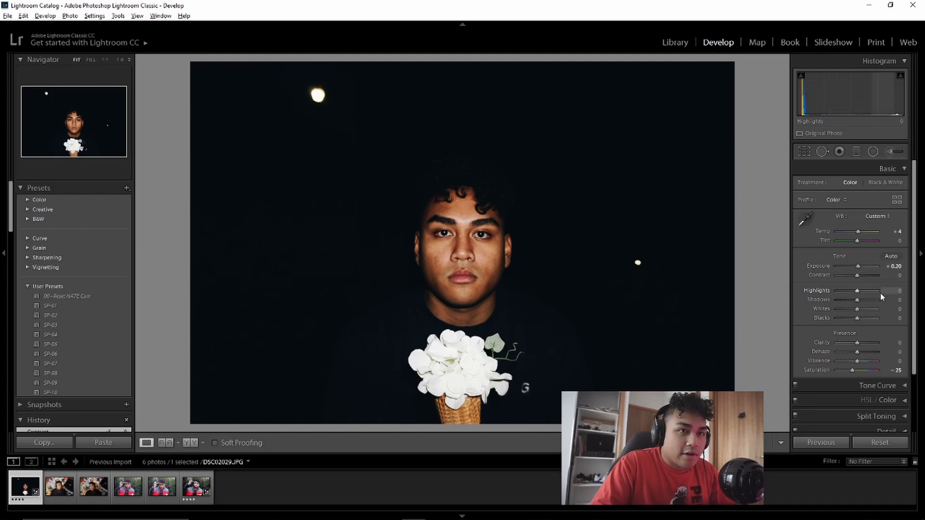
# Step: Try raising the highlights to +21 while examining the white flowers up close, and return them to 0
pyautogui.moveTo(857, 290); pyautogui.dragTo(856, 291)
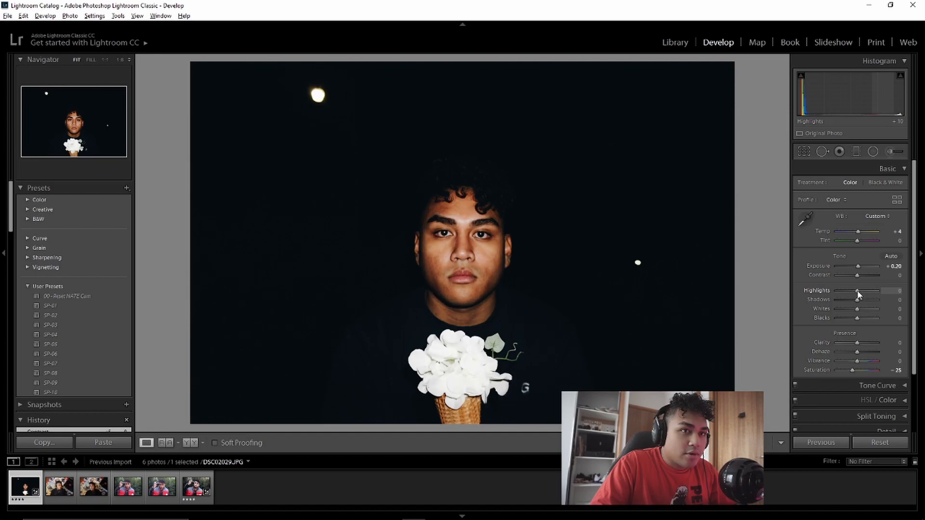
pyautogui.moveTo(427, 217); pyautogui.dragTo(432, 86)
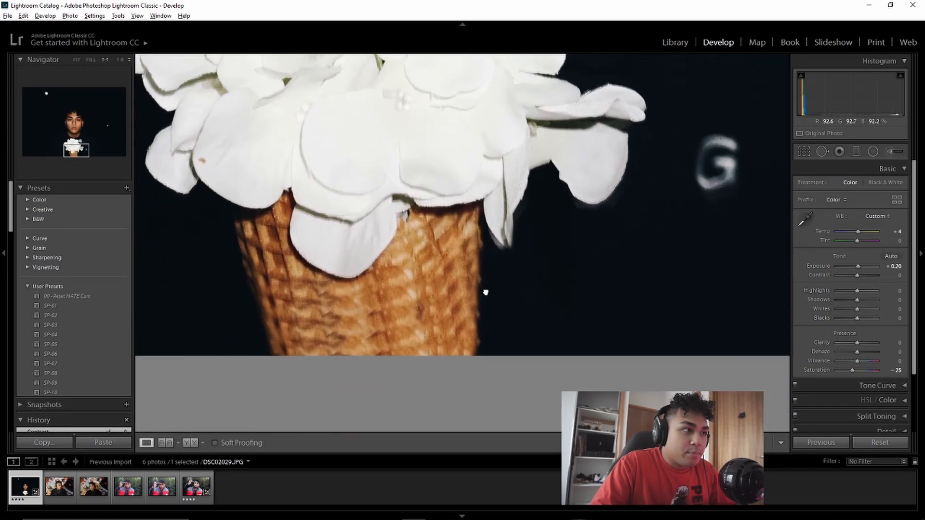
pyautogui.moveTo(351, 169); pyautogui.dragTo(551, 286)
pyautogui.click(551, 286)
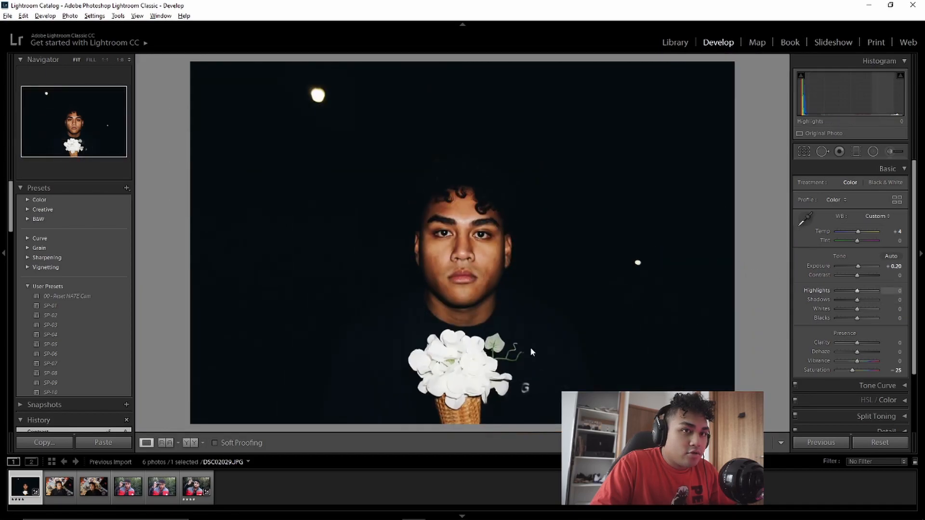
pyautogui.click(568, 336)
pyautogui.moveTo(567, 336); pyautogui.dragTo(548, 223)
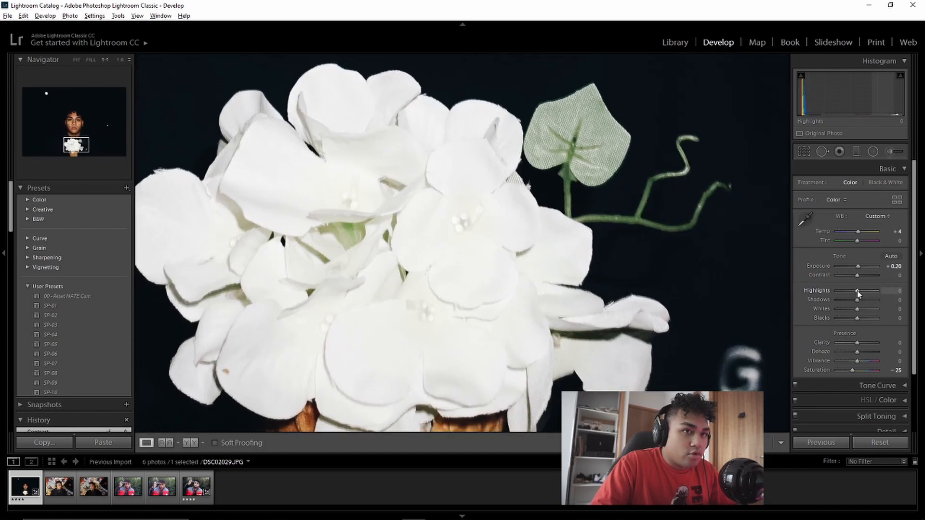
pyautogui.moveTo(856, 290); pyautogui.dragTo(861, 291)
pyautogui.moveTo(430, 264); pyautogui.dragTo(460, 276)
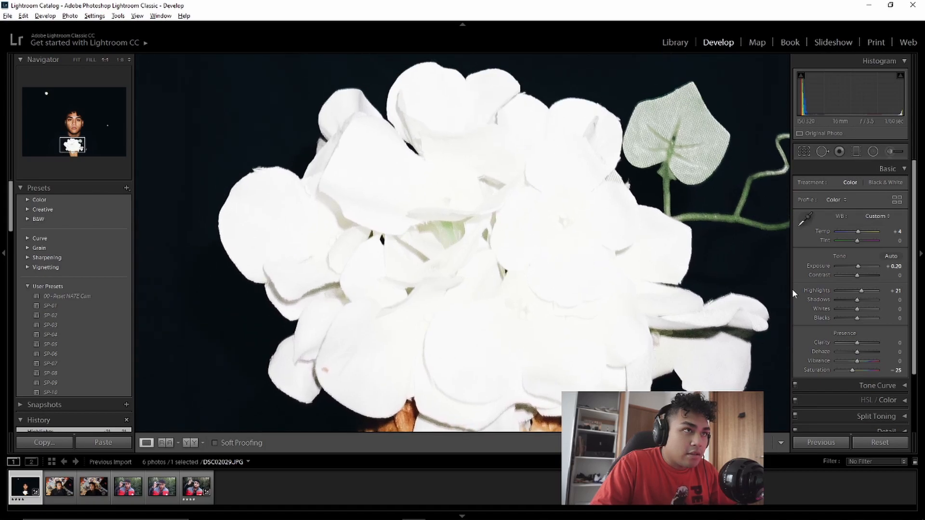
pyautogui.moveTo(862, 291); pyautogui.dragTo(857, 290)
pyautogui.press('z')
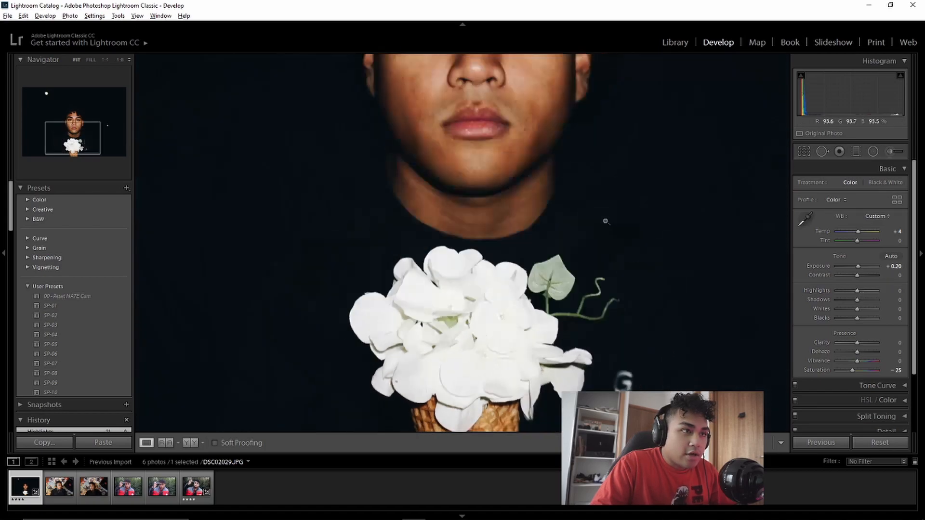
# Step: Lower the highlights to -5 and raise the shadows to +10 in the basic tone adjustments
pyautogui.moveTo(892, 295); pyautogui.dragTo(886, 295)
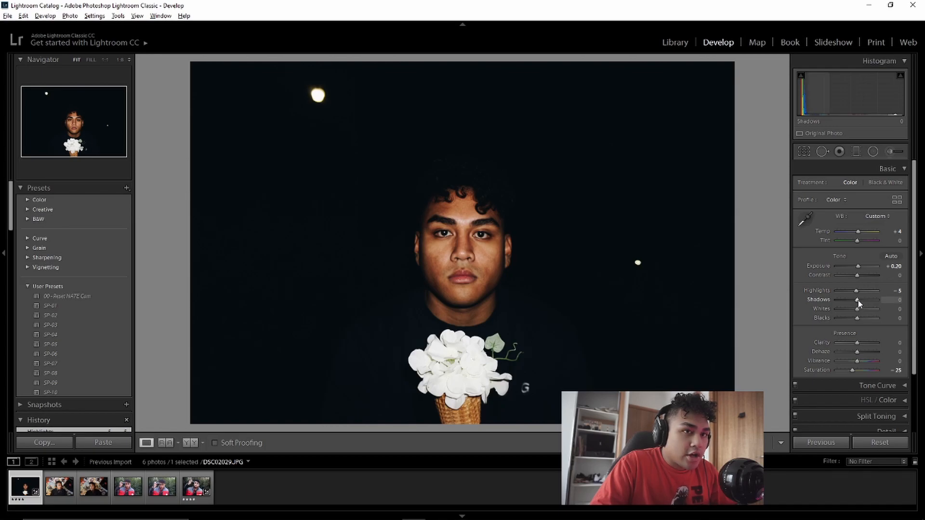
pyautogui.moveTo(895, 300); pyautogui.dragTo(894, 301)
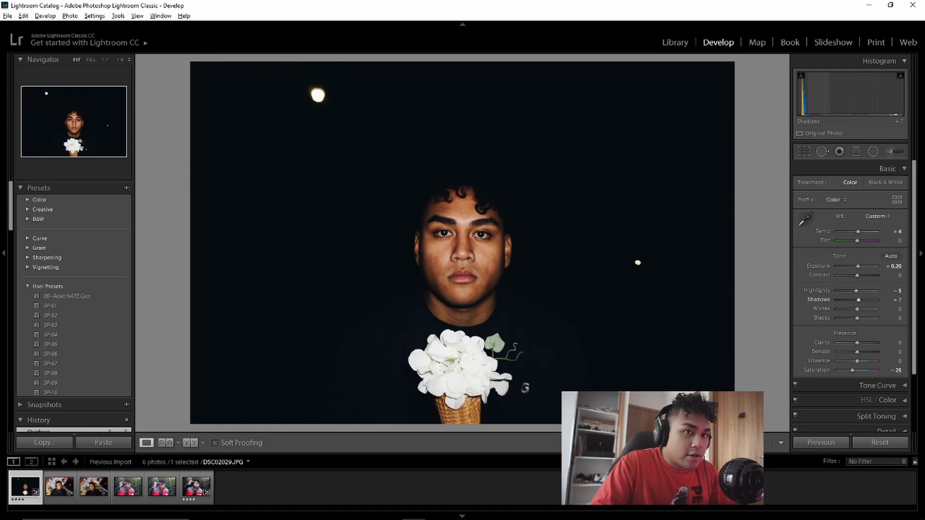
pyautogui.moveTo(858, 300); pyautogui.dragTo(859, 300)
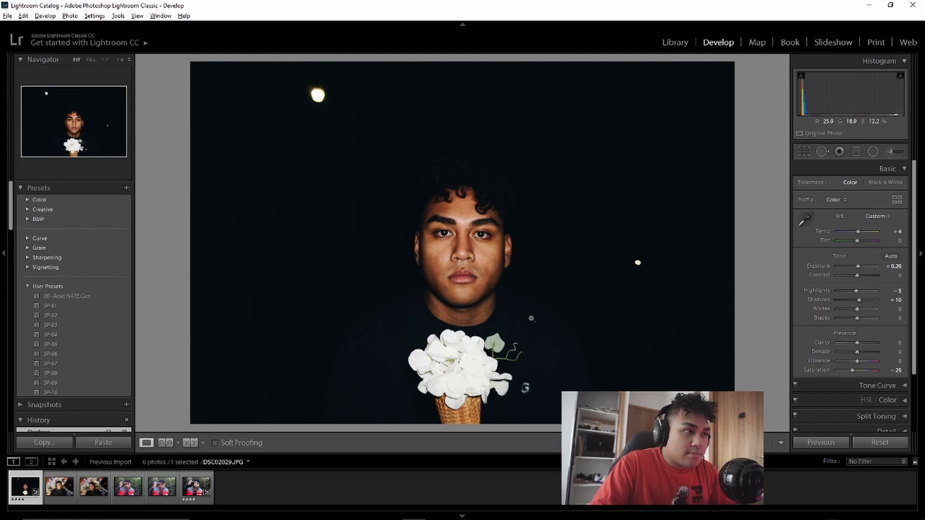
# Step: Inspect the white flowers up close and set the whites to +3
pyautogui.moveTo(483, 370); pyautogui.dragTo(469, 349)
pyautogui.click(479, 379)
pyautogui.click(480, 380)
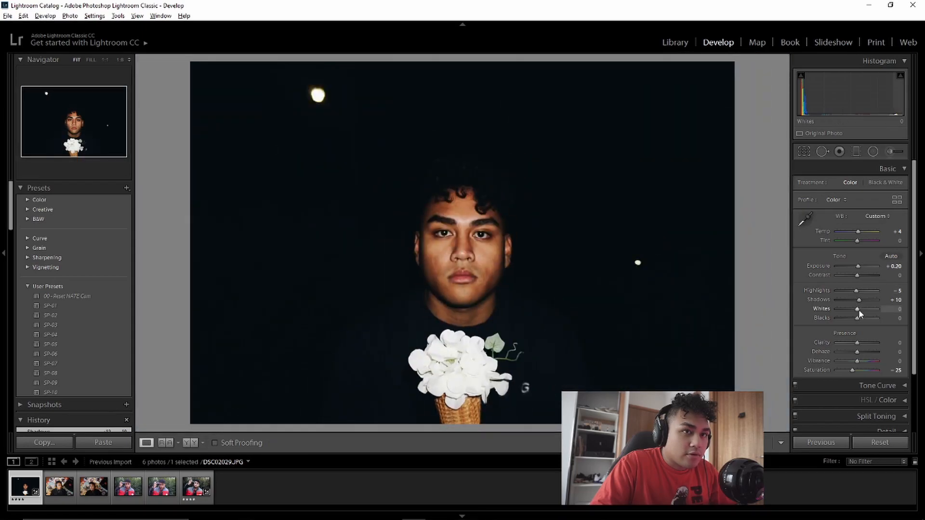
pyautogui.moveTo(892, 313); pyautogui.dragTo(897, 313)
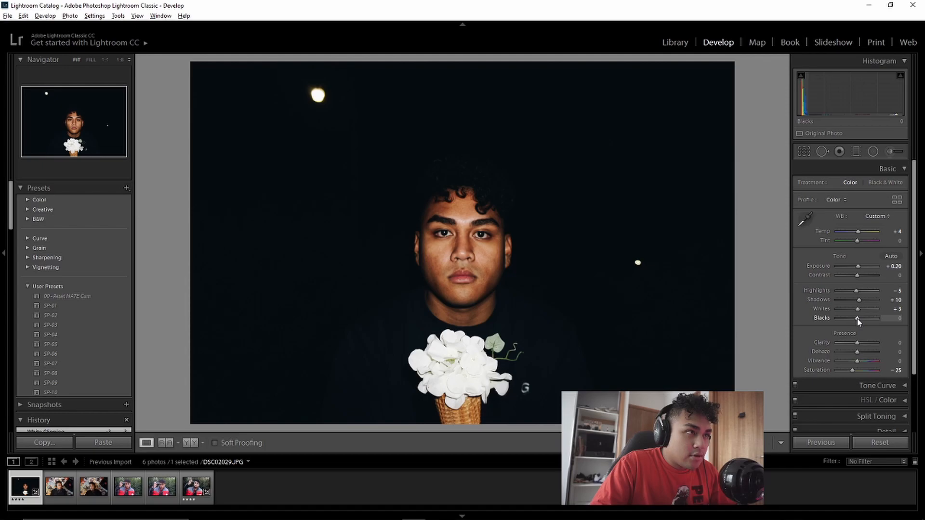
# Step: Inspect the hair, face and sweater up close and raise the blacks to +14
pyautogui.click(438, 181)
pyautogui.moveTo(520, 141); pyautogui.dragTo(427, 241)
pyautogui.moveTo(623, 224); pyautogui.dragTo(530, 262)
pyautogui.moveTo(611, 307); pyautogui.dragTo(498, 72)
pyautogui.moveTo(556, 306); pyautogui.dragTo(549, 60)
pyautogui.click(524, 294)
pyautogui.moveTo(857, 318); pyautogui.dragTo(860, 318)
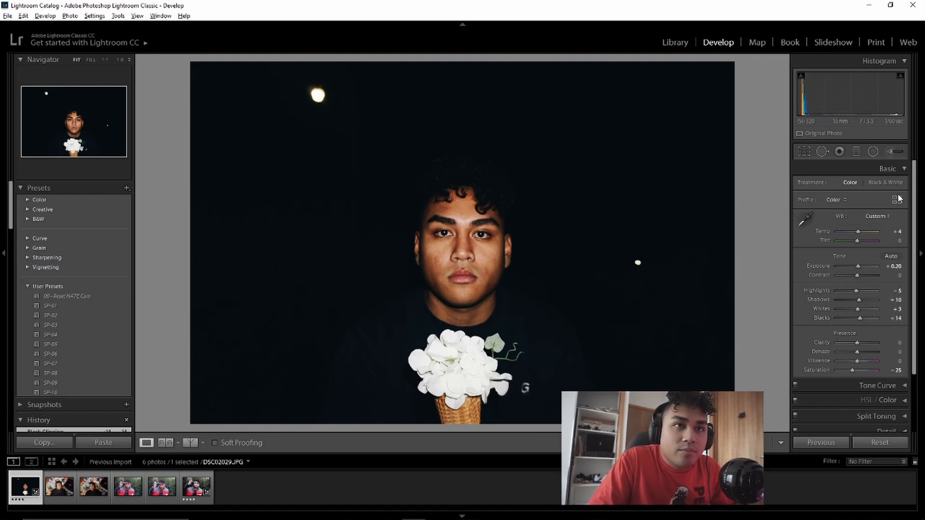
# Step: Switch the tone curve to point editing and add three evenly spaced points at the RGB curve's shadows, midtones and highlights
pyautogui.click(887, 168)
pyautogui.click(886, 182)
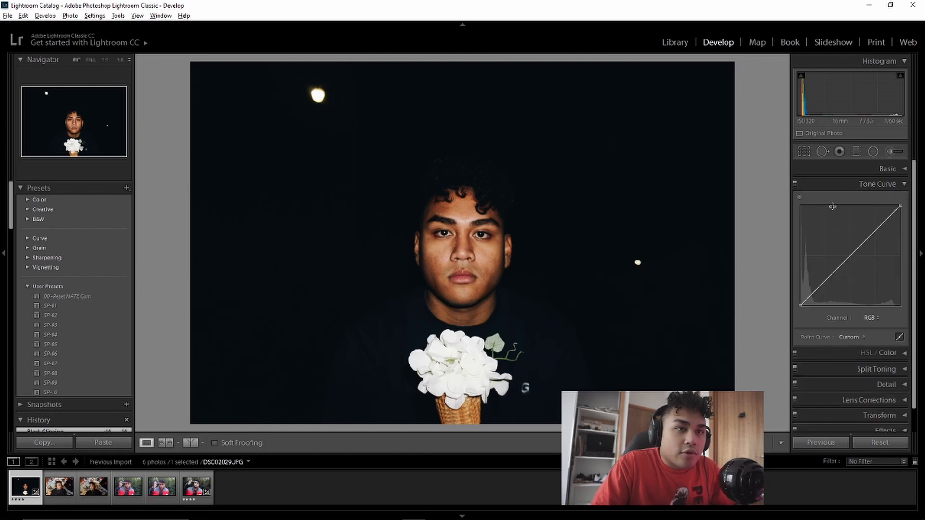
pyautogui.click(898, 337)
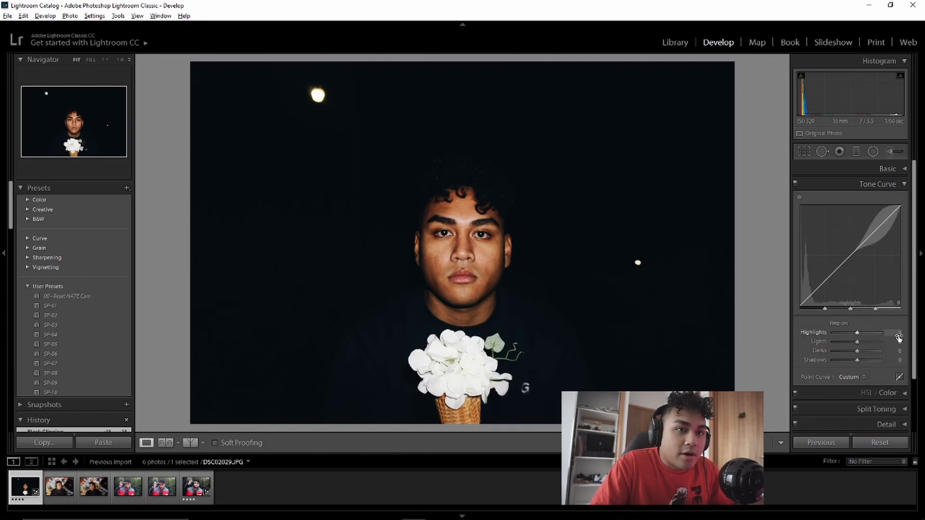
pyautogui.click(899, 376)
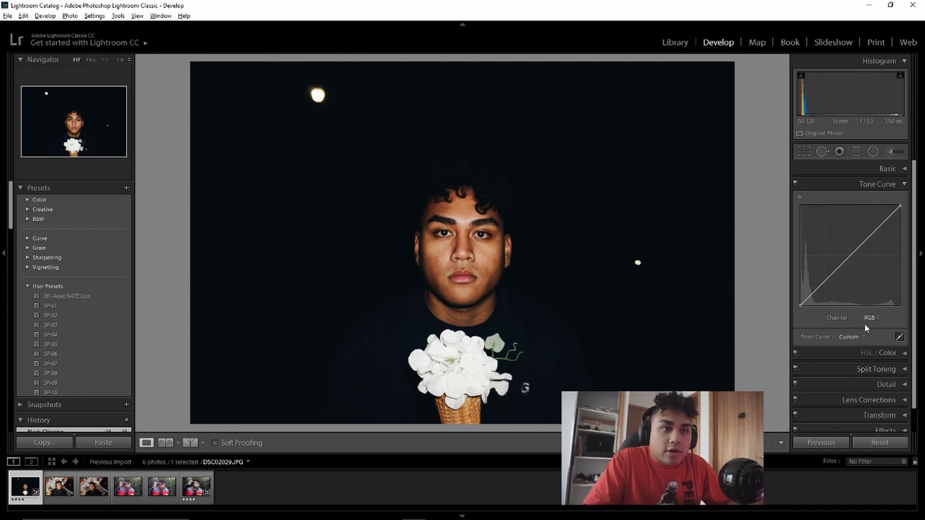
pyautogui.click(898, 337)
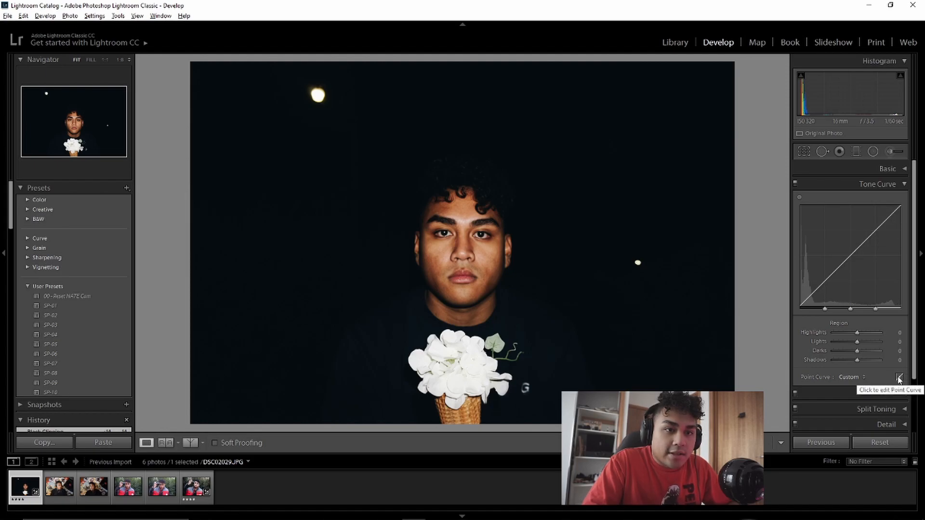
pyautogui.click(898, 377)
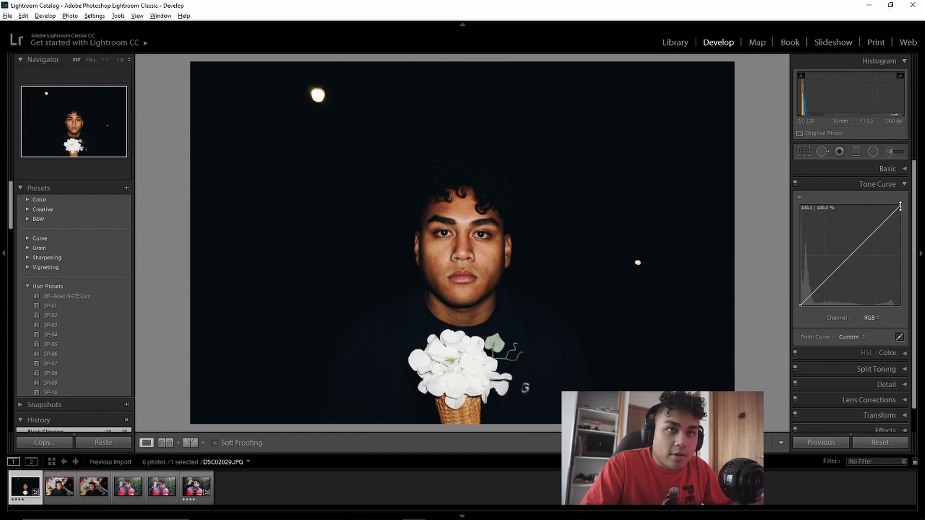
pyautogui.click(824, 281)
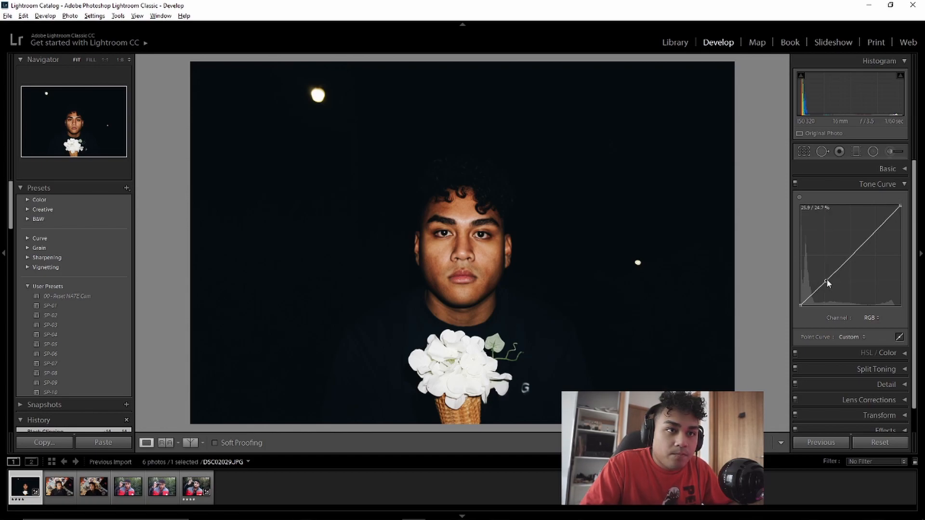
pyautogui.click(851, 255)
pyautogui.click(875, 228)
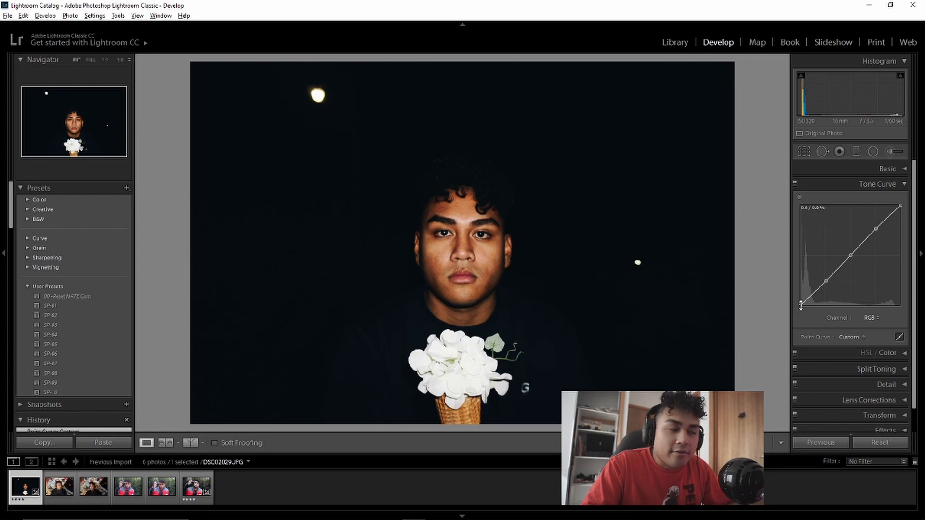
# Step: Raise the black end point of the RGB curve to fade the blacks, and pull the shadow point slightly down
pyautogui.moveTo(800, 305)
pyautogui.mouseDown()
pyautogui.moveTo(793, 293)
pyautogui.moveTo(793, 324)
pyautogui.moveTo(795, 296)
pyautogui.mouseUp()
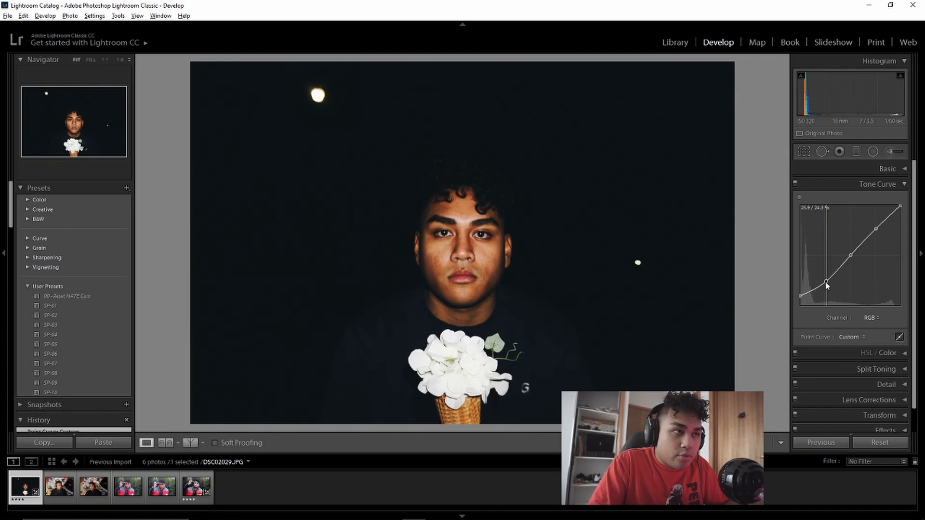
pyautogui.moveTo(822, 284); pyautogui.dragTo(814, 289)
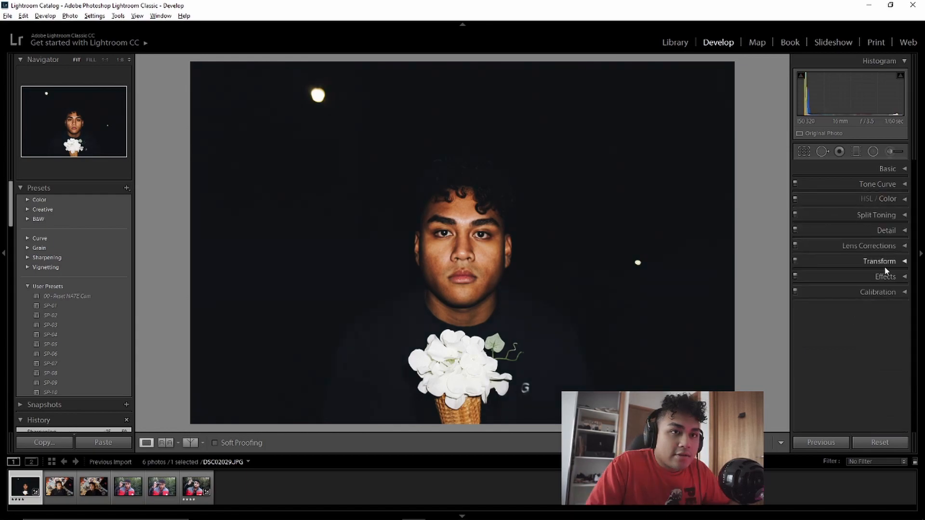
# Step: Set the post-crop vignetting amount to -10 and the grain to amount 40, size 40 and roughness 60
pyautogui.click(884, 276)
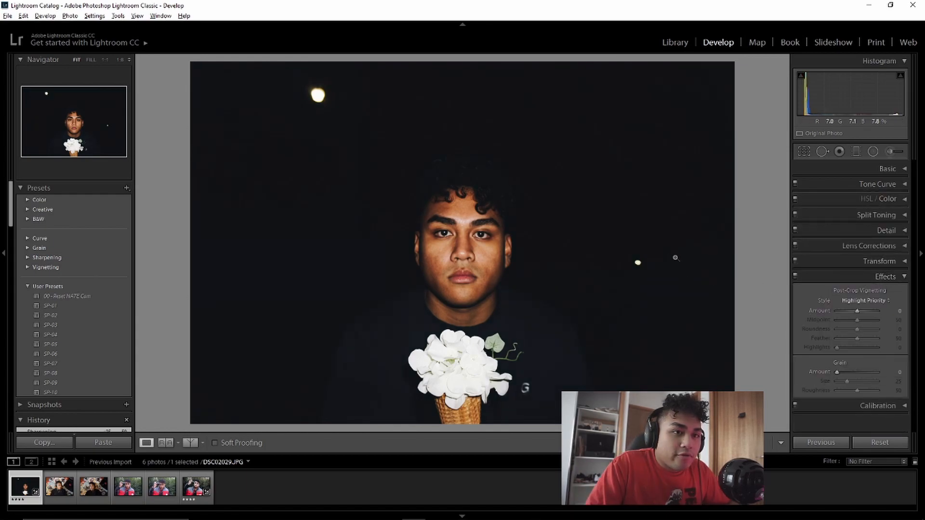
pyautogui.moveTo(856, 311); pyautogui.dragTo(855, 317)
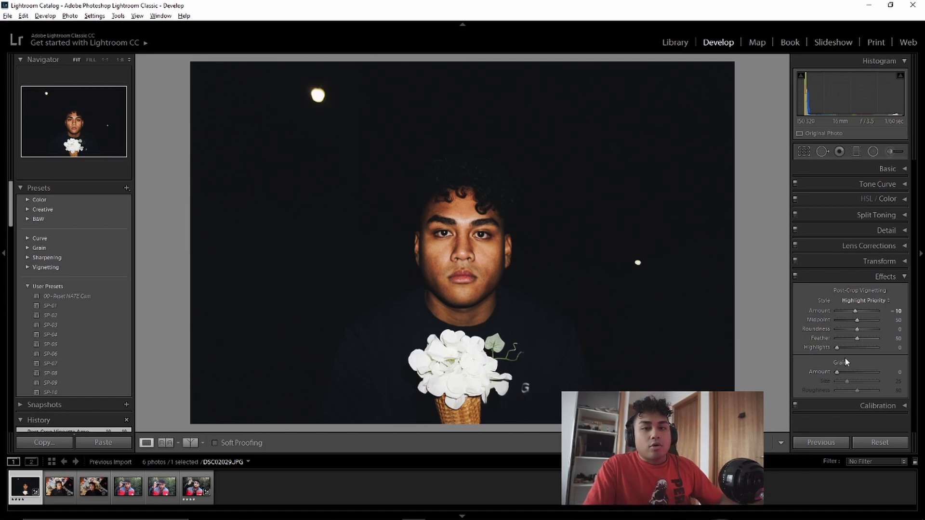
pyautogui.moveTo(837, 372); pyautogui.dragTo(841, 374)
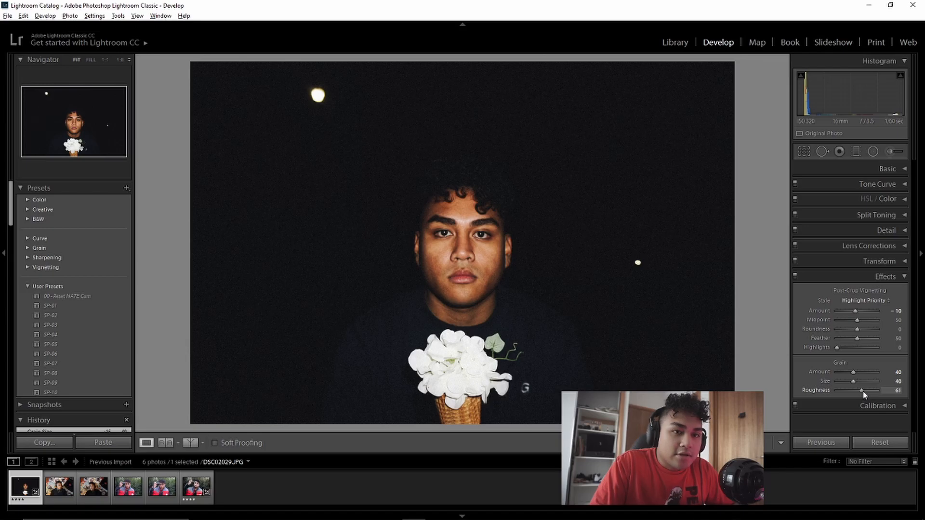
pyautogui.moveTo(862, 391); pyautogui.dragTo(861, 391)
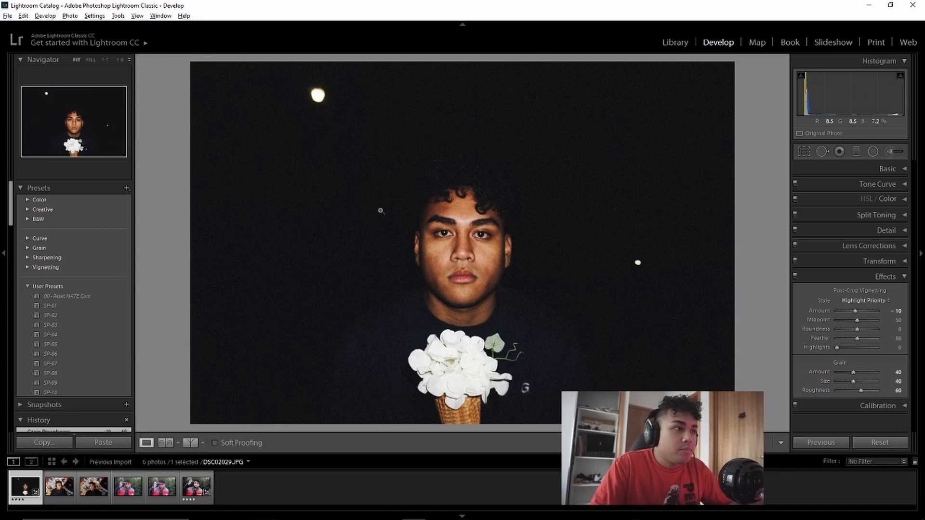
# Step: Inspect the grain around the face up close and raise the grain size to about 56
pyautogui.click(388, 240)
pyautogui.moveTo(500, 226); pyautogui.dragTo(354, 225)
pyautogui.click(354, 225)
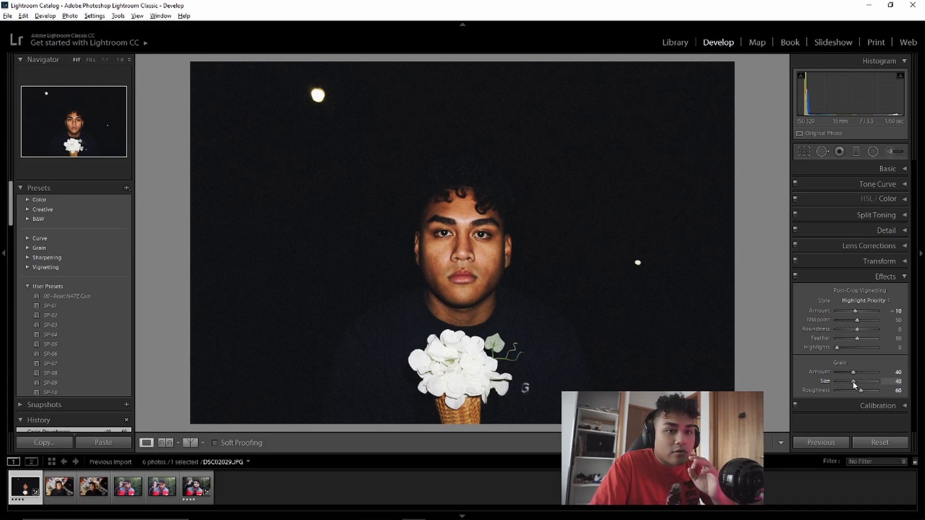
pyautogui.moveTo(853, 382); pyautogui.dragTo(859, 385)
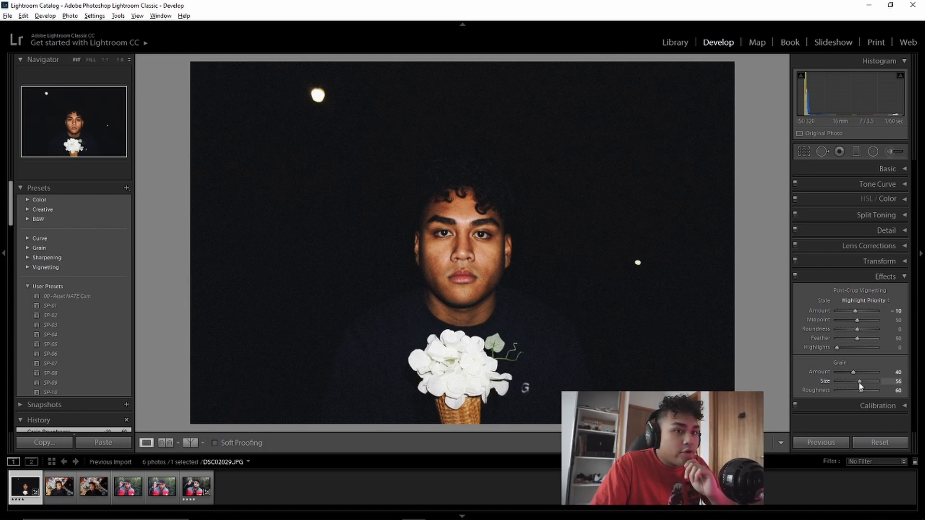